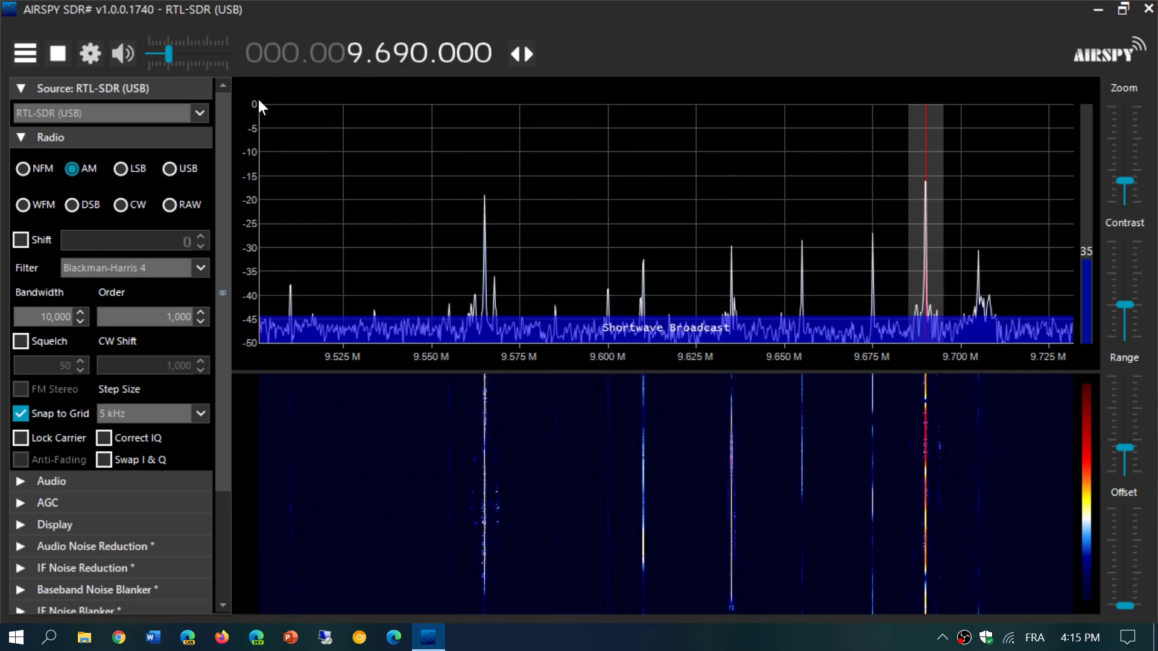
left_click(217, 59)
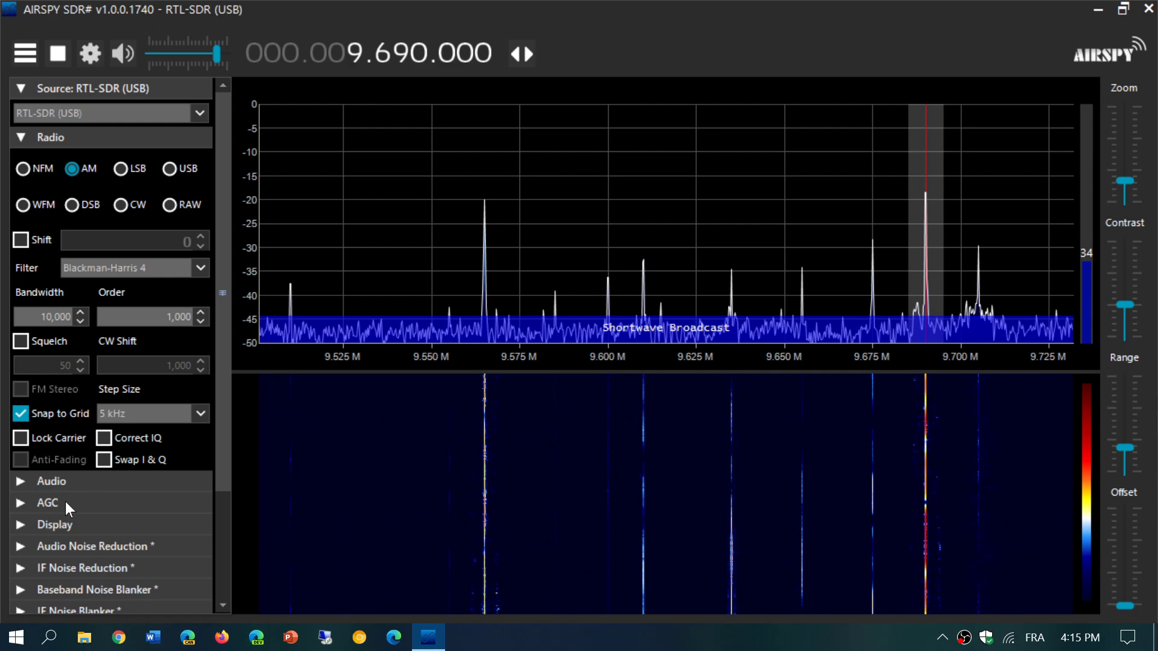
left_click(52, 481)
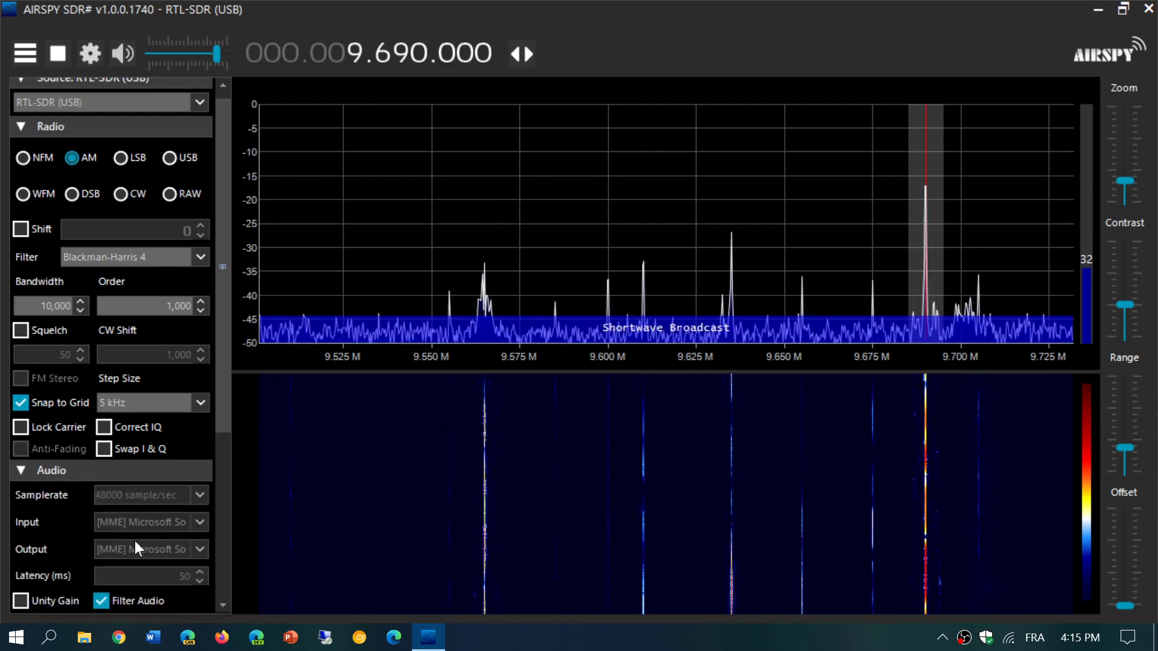
scroll(73, 500, "down", 5)
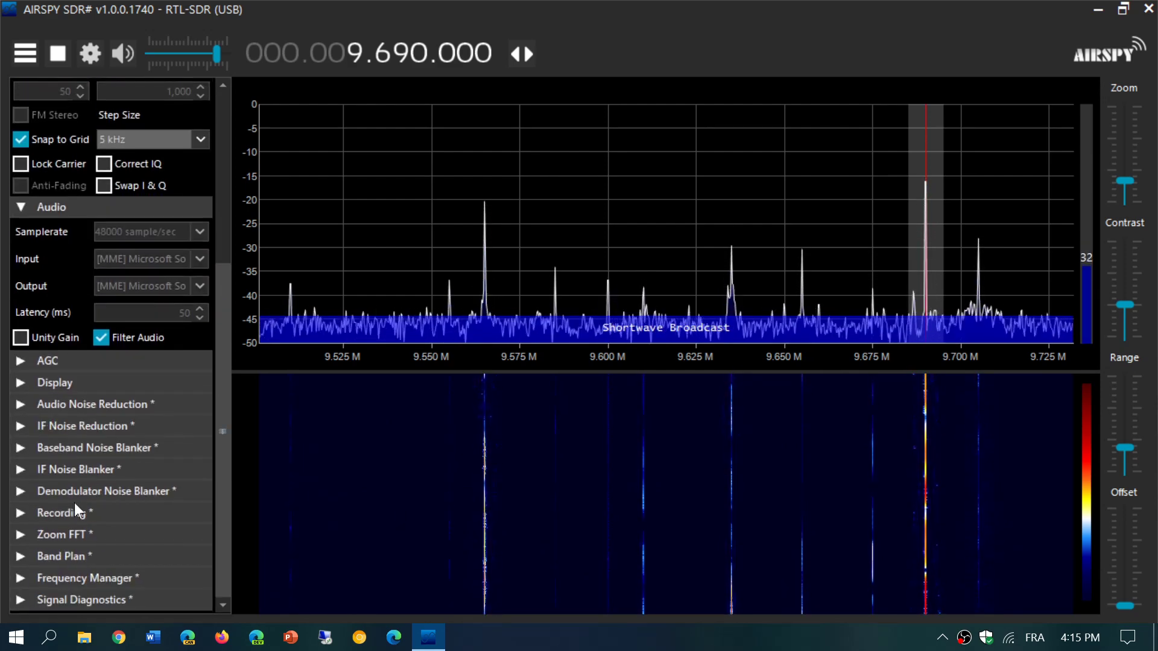
scroll(74, 503, "up", 3)
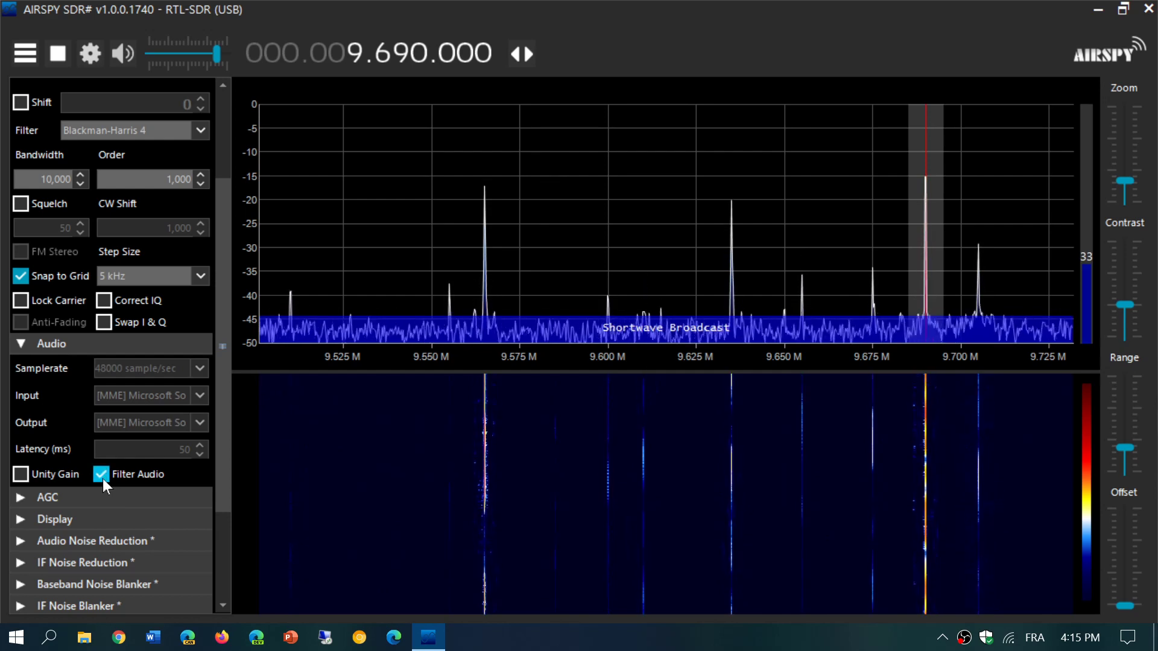
left_click(66, 343)
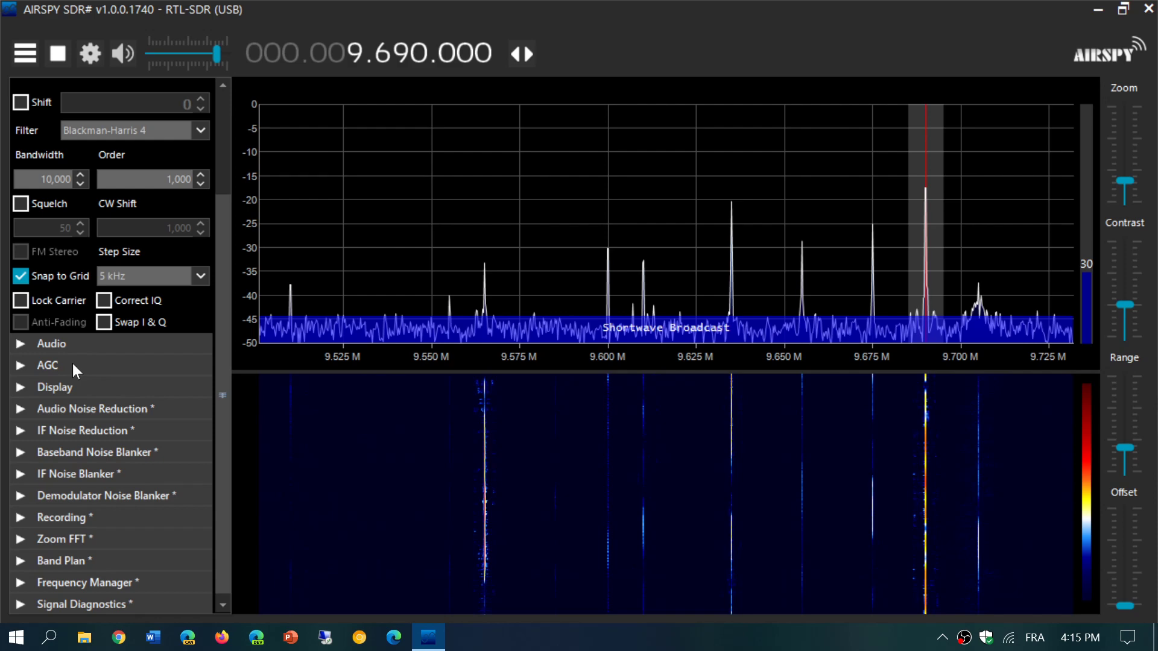
left_click(72, 366)
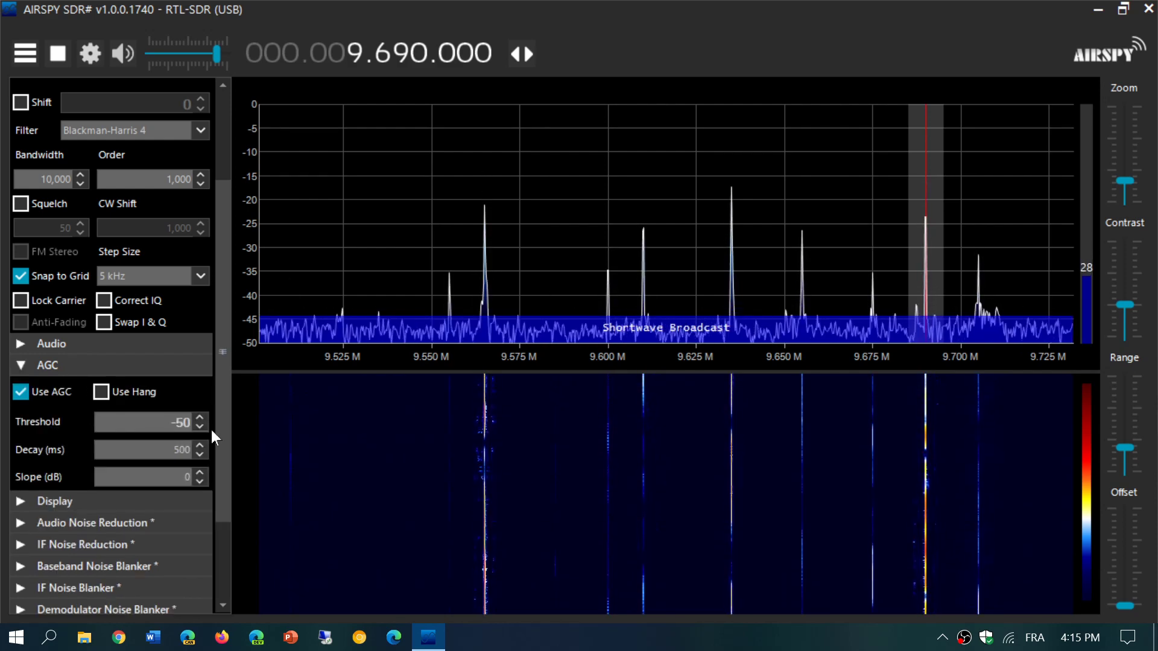
left_click(42, 365)
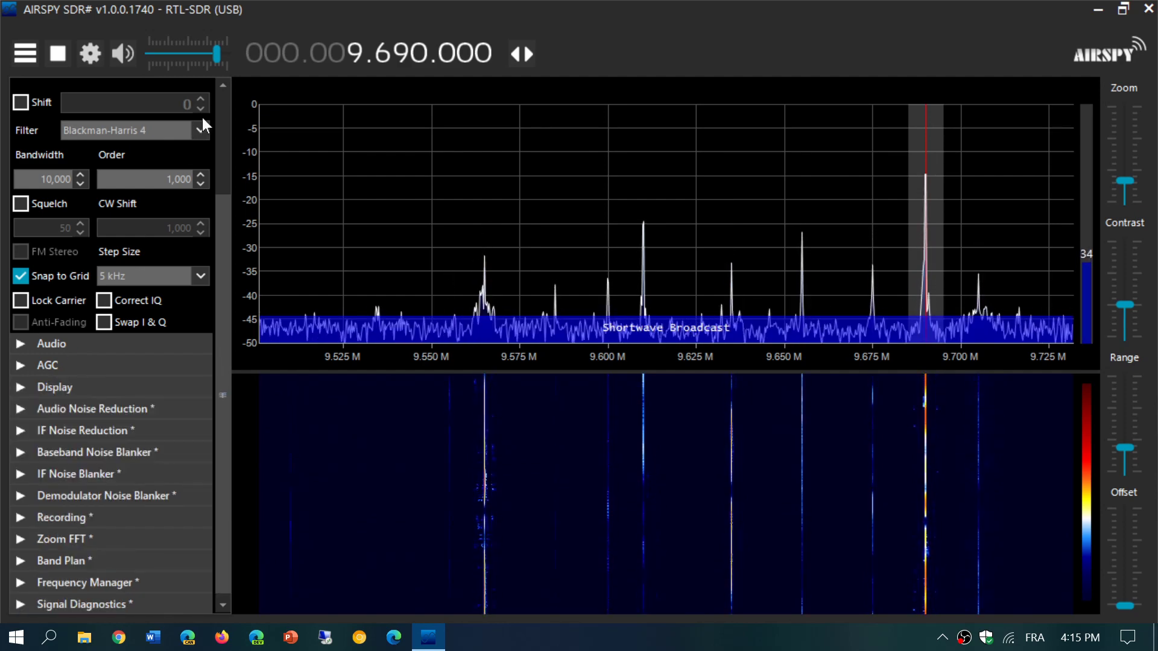
Step: Lower the audio gain to 36 dB and tune to the strong signal at 9.565 MHz
left_click(225, 120)
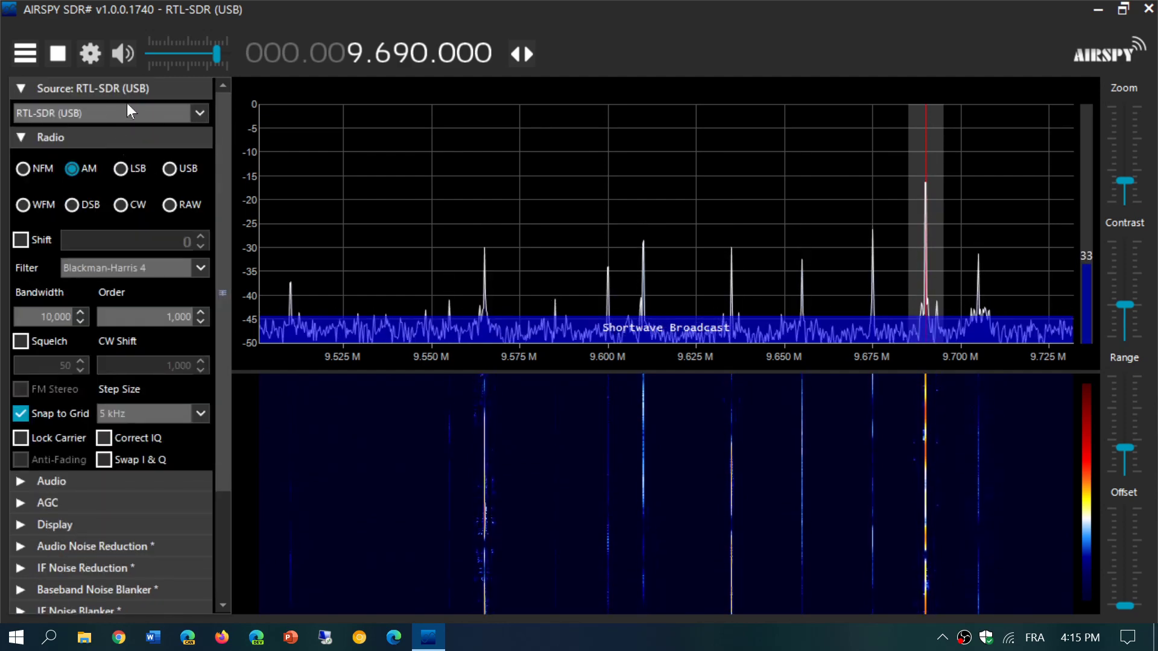
left_click(178, 53)
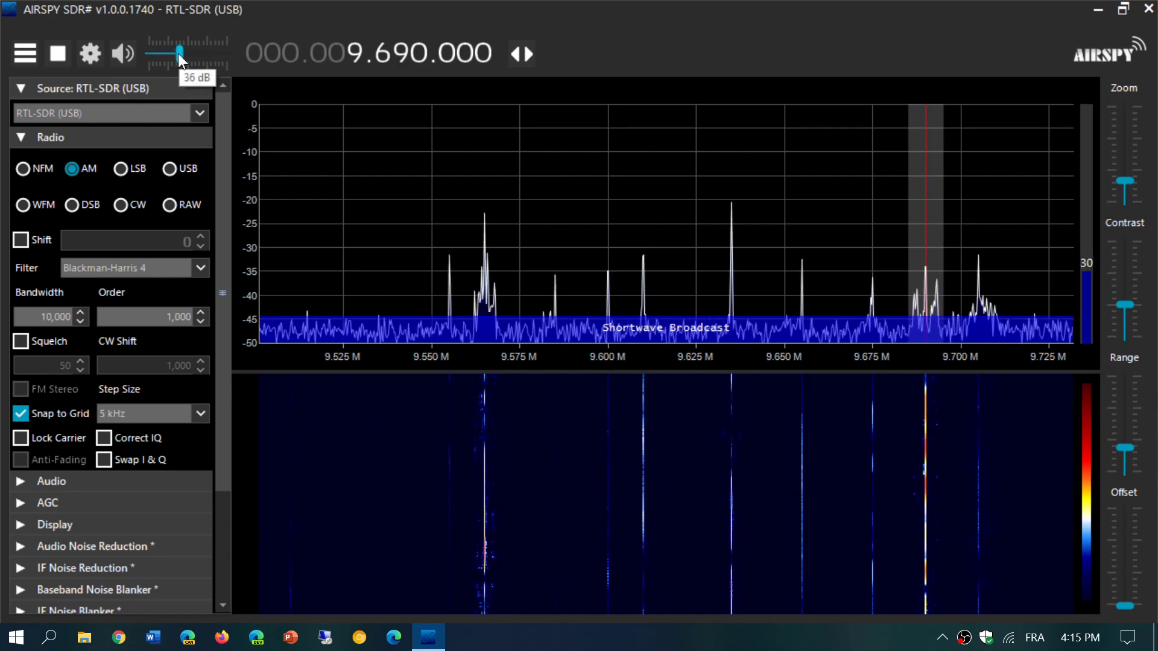
left_click(485, 312)
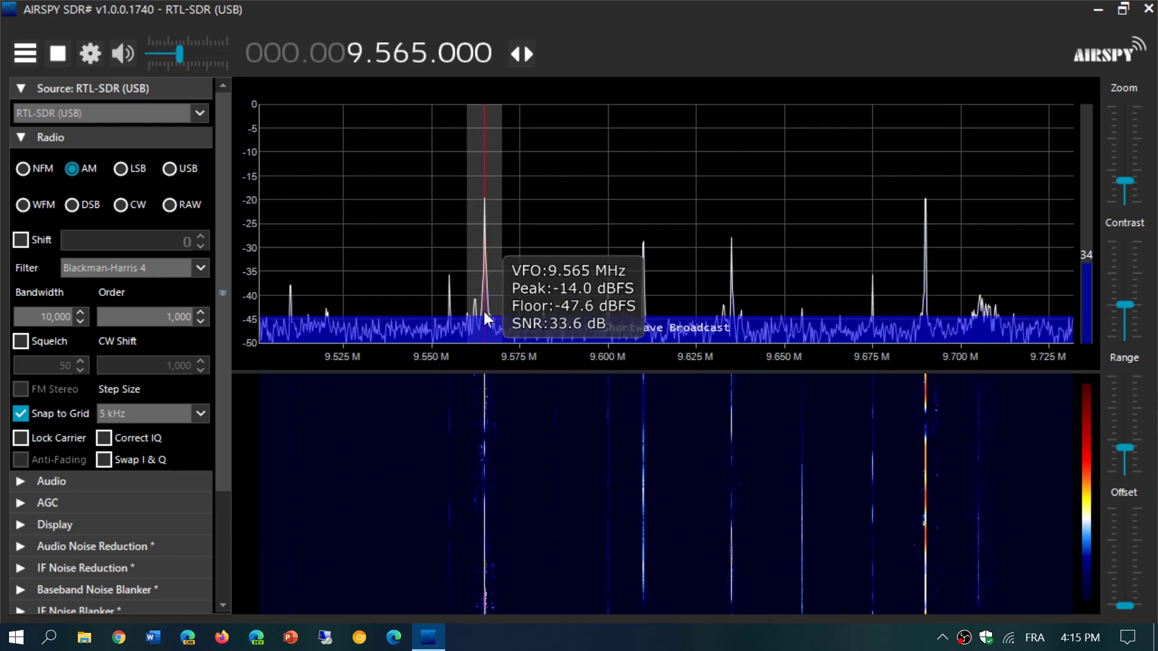
Step: Raise the audio gain back up and retune to 11.820 MHz
left_click(215, 55)
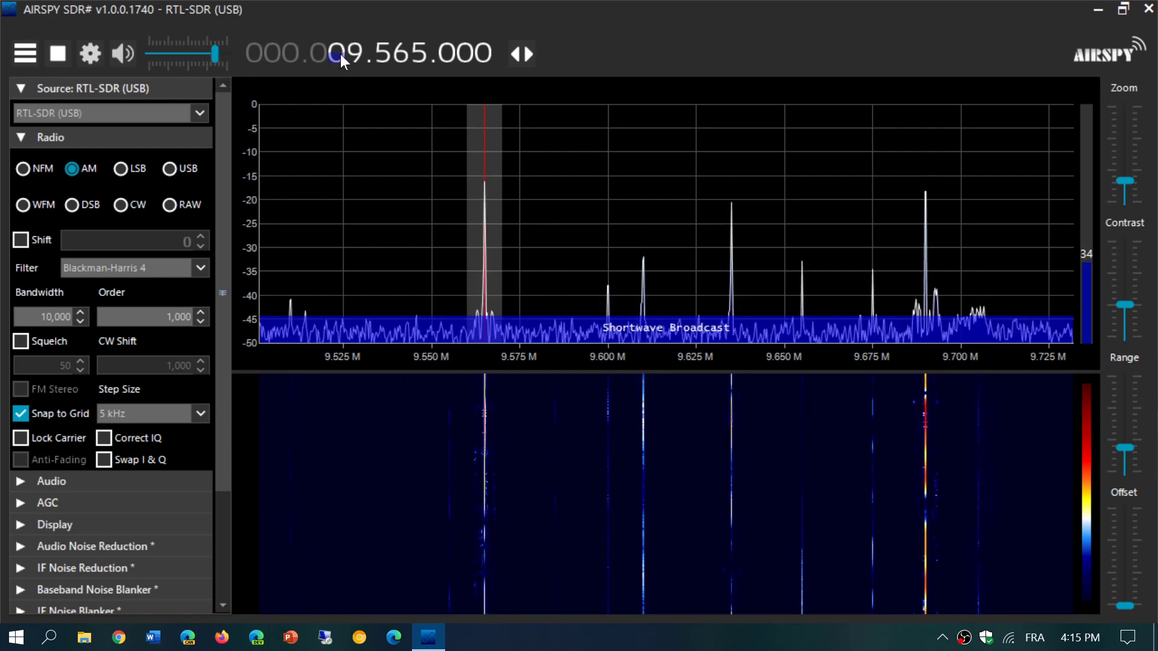
scroll(340, 54, "up", 2)
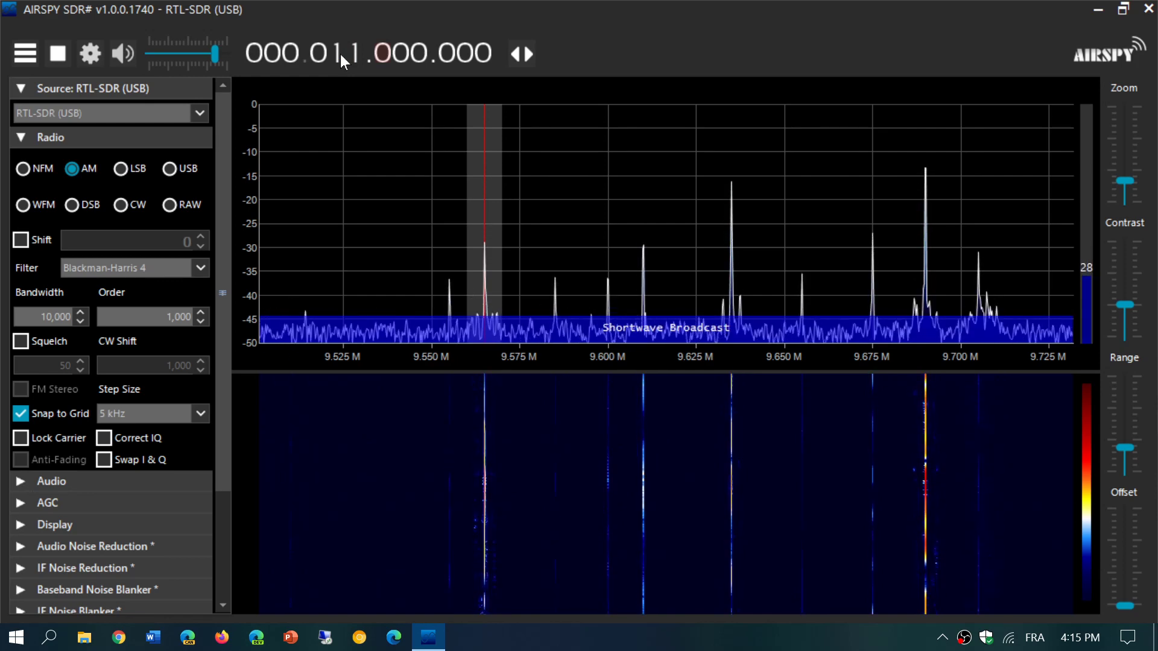
type("820")
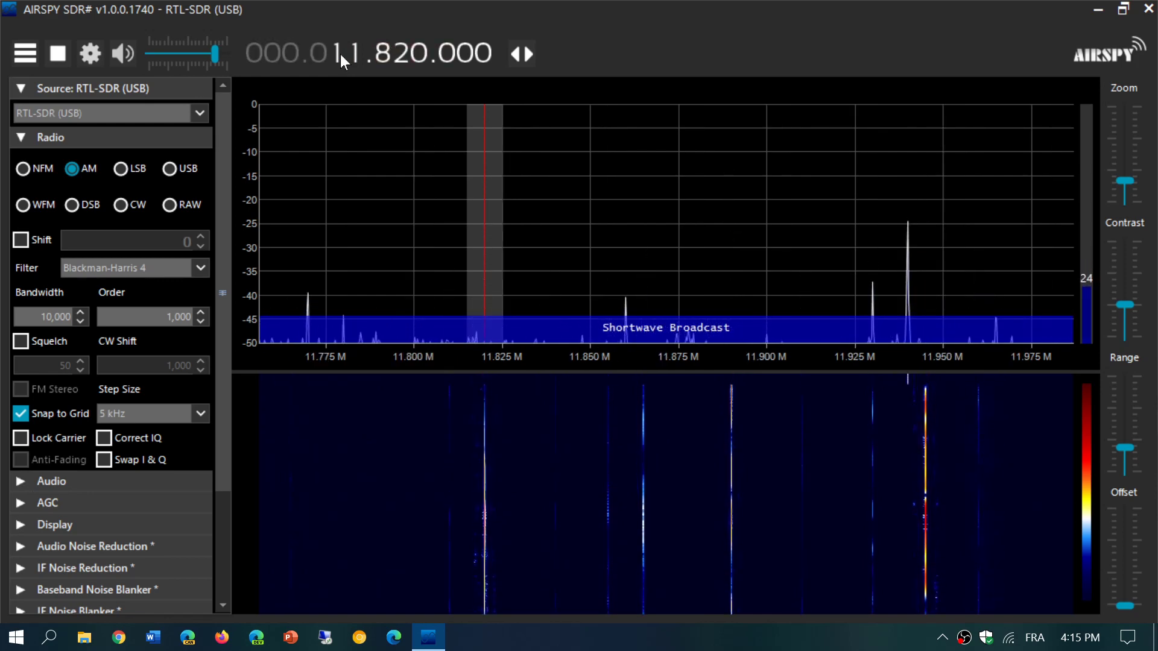
Step: Tune to the 11.940 MHz station and set the audio gain to around 43 dB
left_click(908, 305)
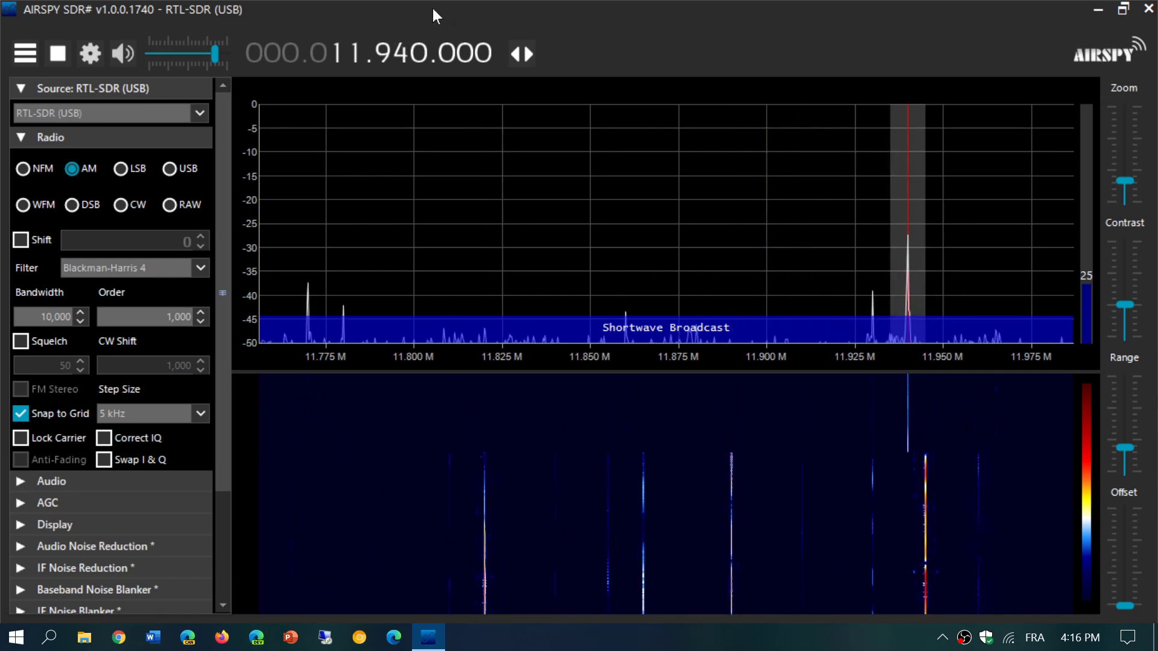
left_click_drag(215, 53, 194, 50)
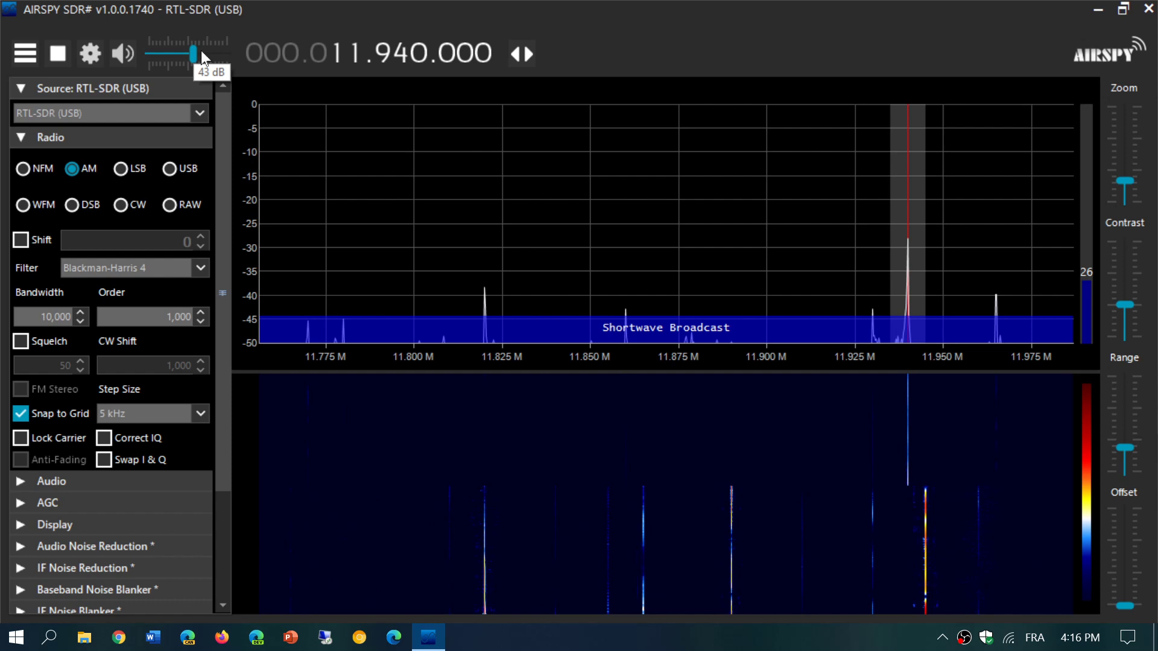
left_click(203, 53)
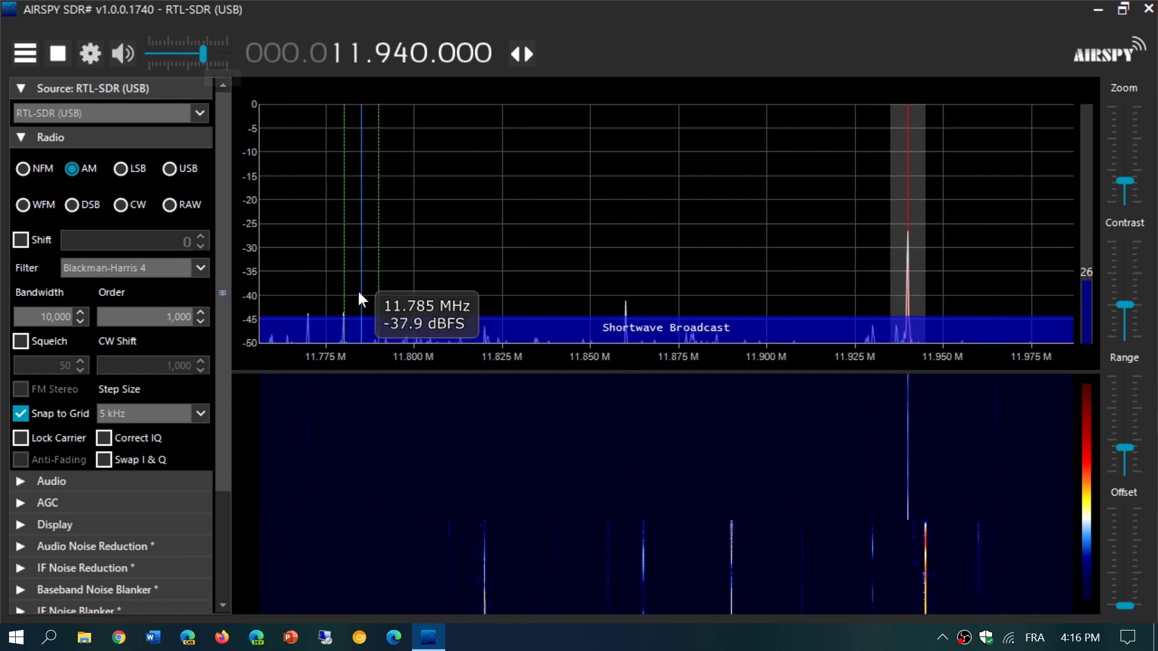
Step: Step the frequency down in 100 kHz steps to 11.640 MHz and lower the volume
left_click(379, 62)
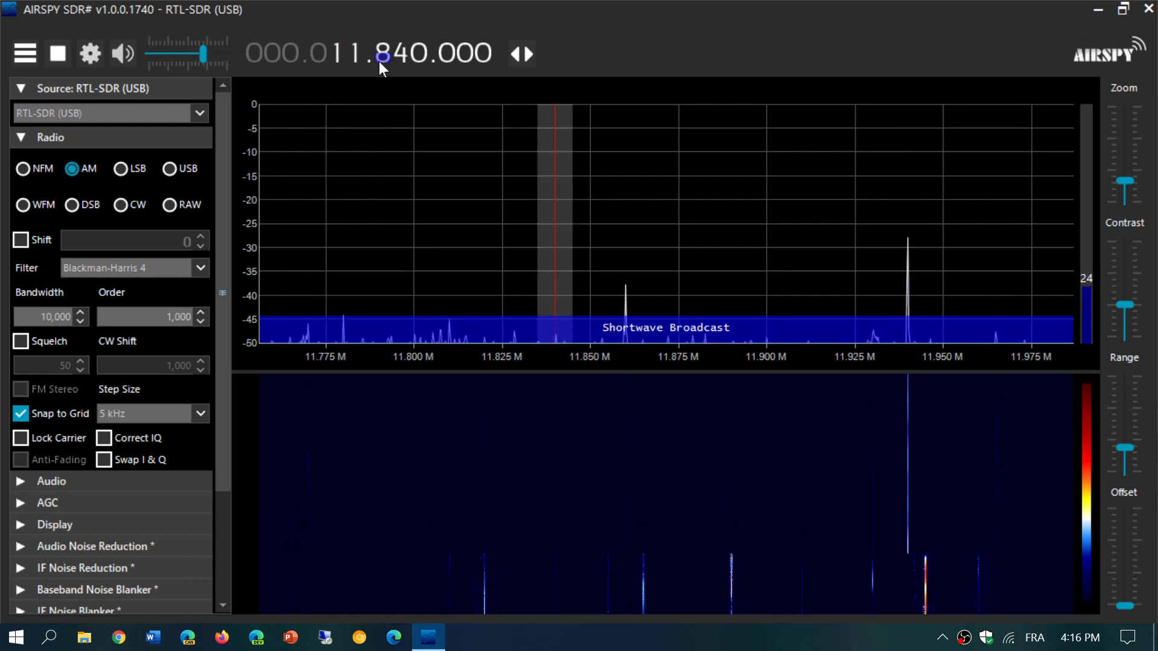
left_click(379, 62)
left_click(379, 62)
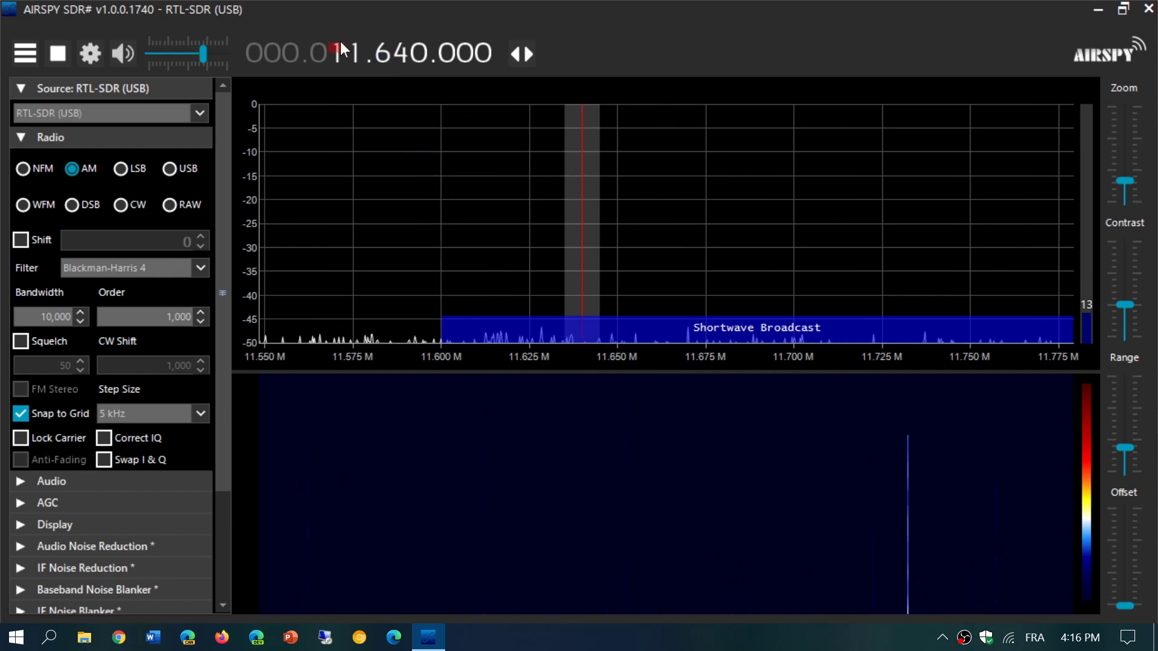
left_click(182, 50)
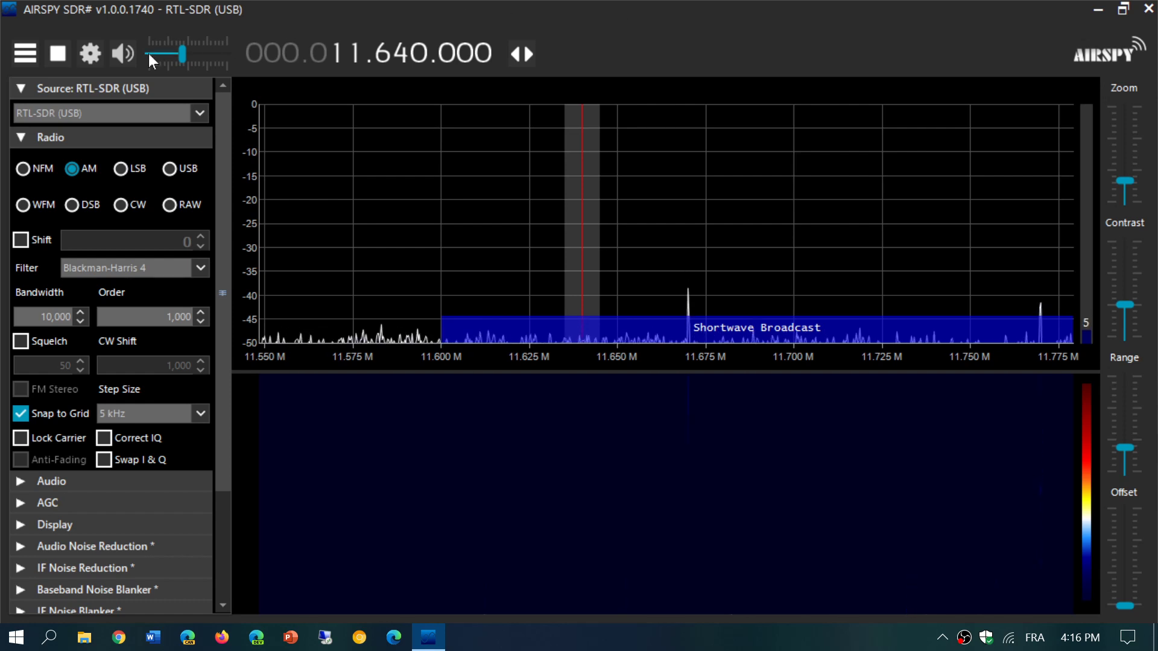
Step: Stop the radio, collapsing and re-expanding the Source settings panel around it
left_click(50, 84)
left_click(50, 84)
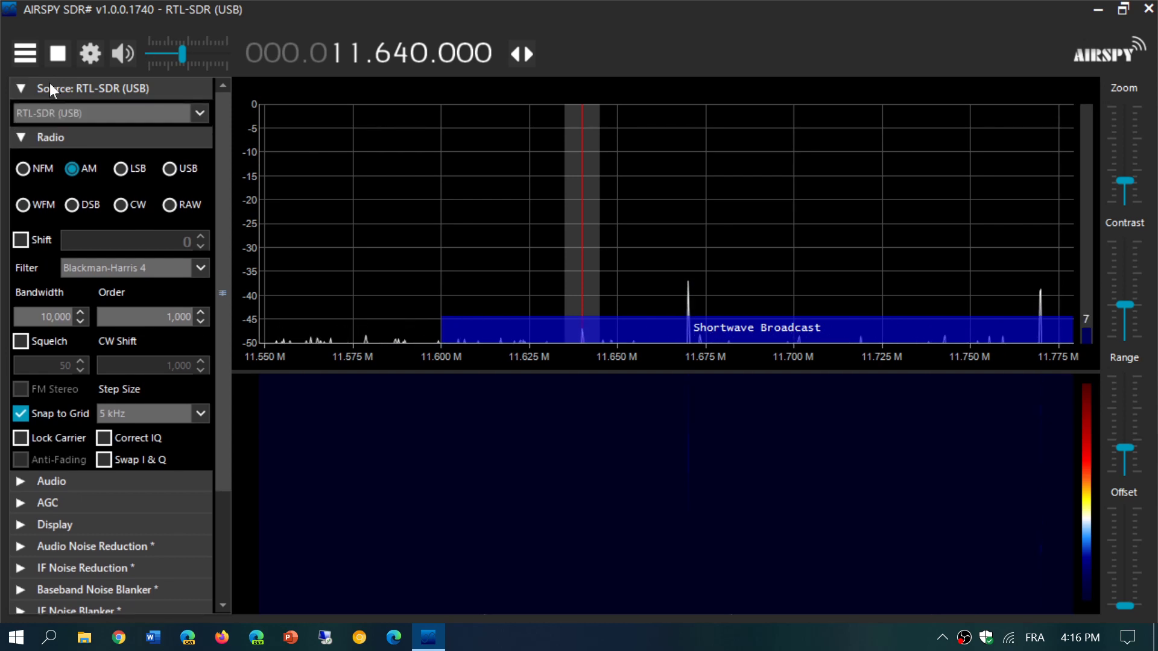
left_click(58, 51)
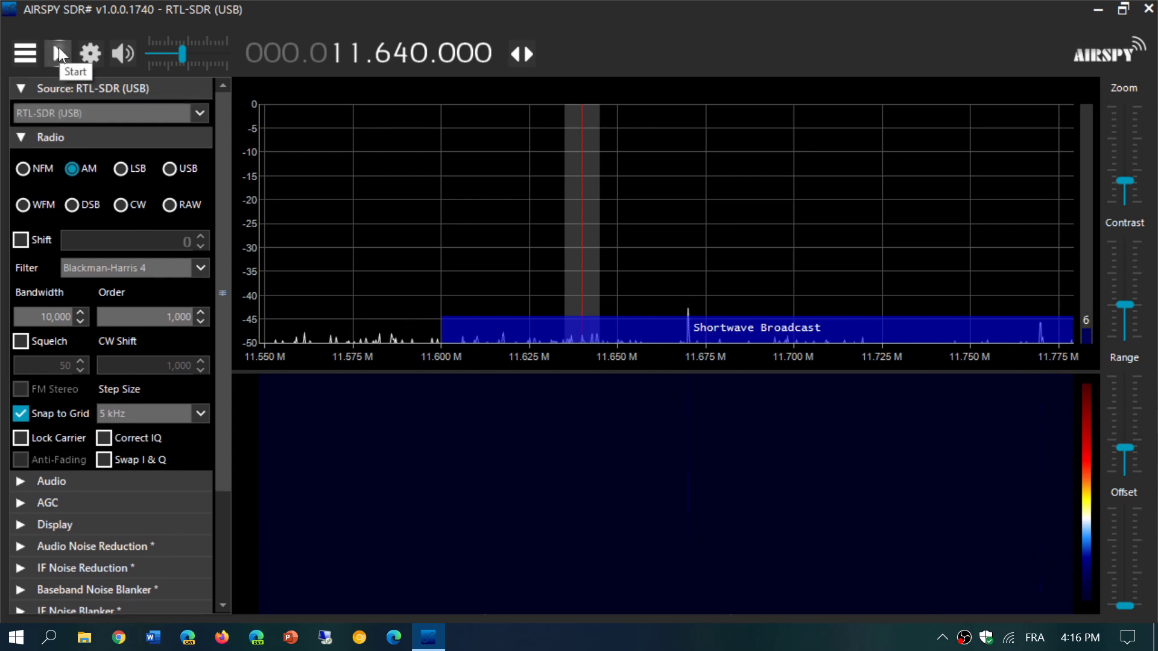
left_click(118, 86)
left_click(118, 86)
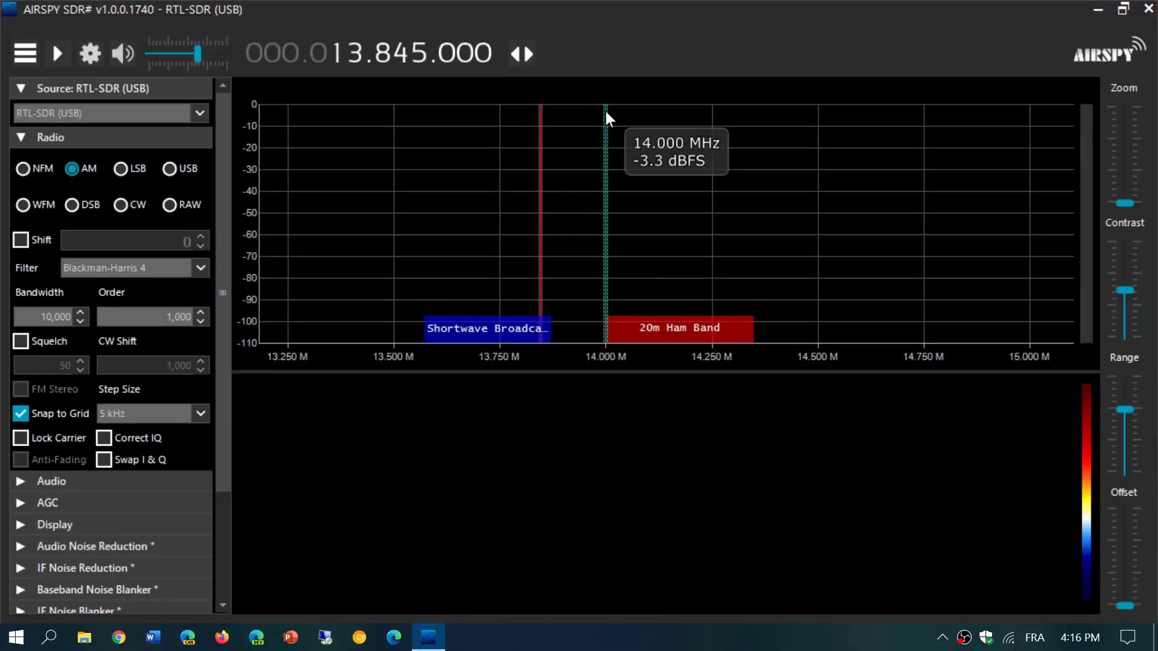
Step: Check the RTL-SDR Controller settings, resume reception, and lower the audio to about 33 dB
left_click(91, 53)
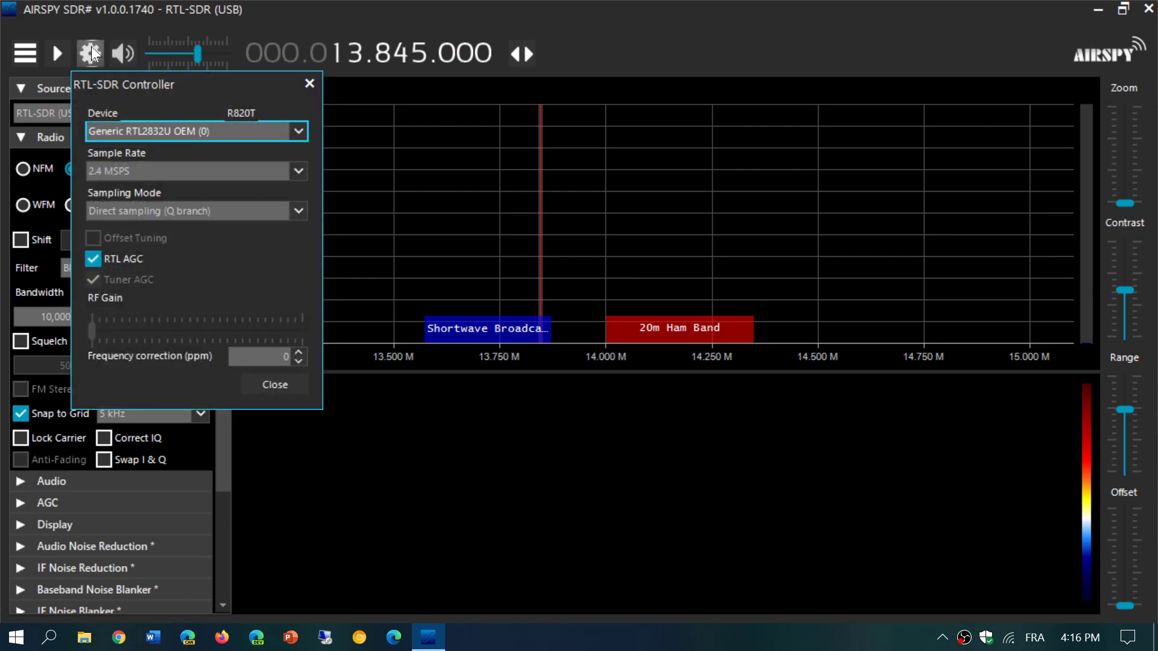
left_click(276, 386)
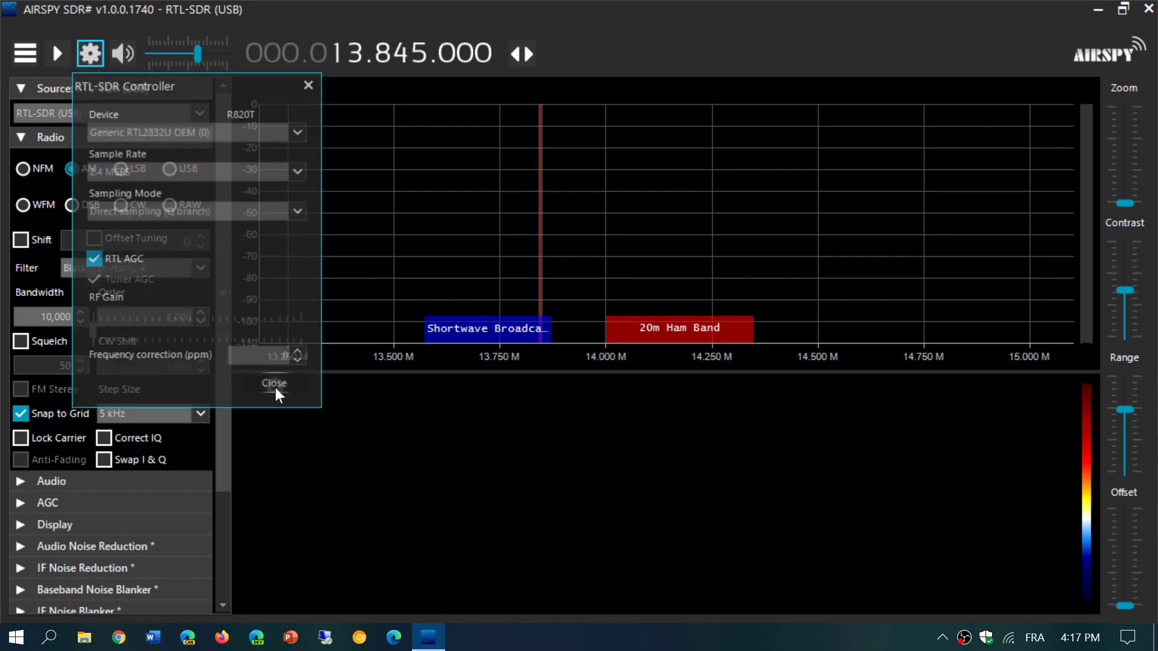
left_click(56, 54)
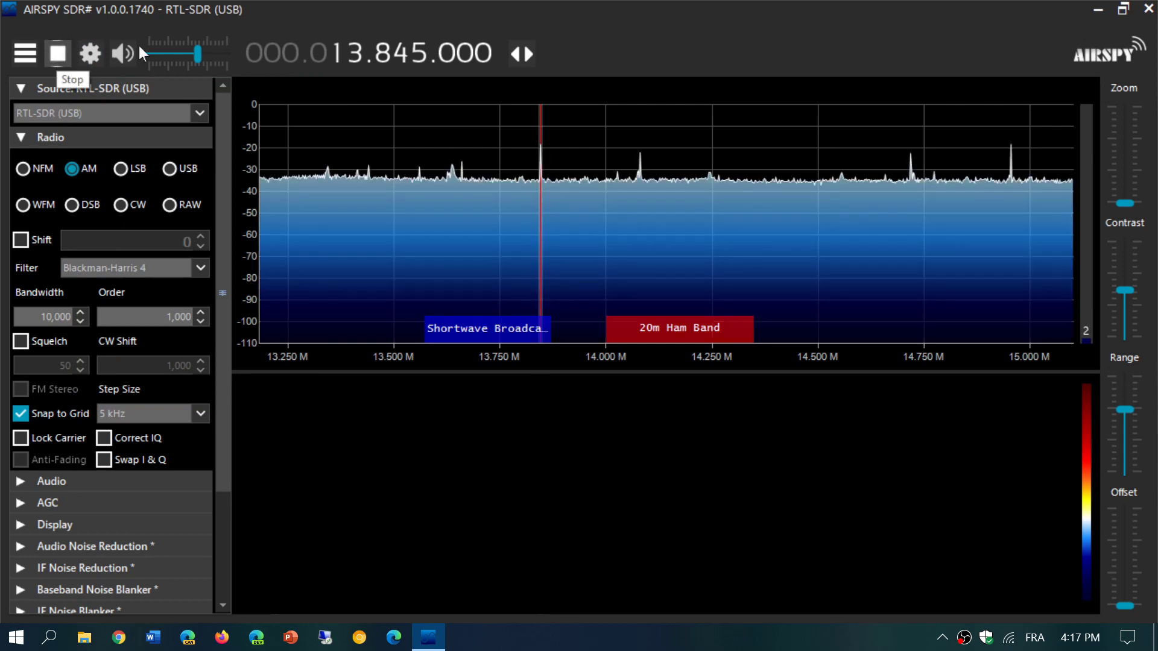
left_click(173, 52)
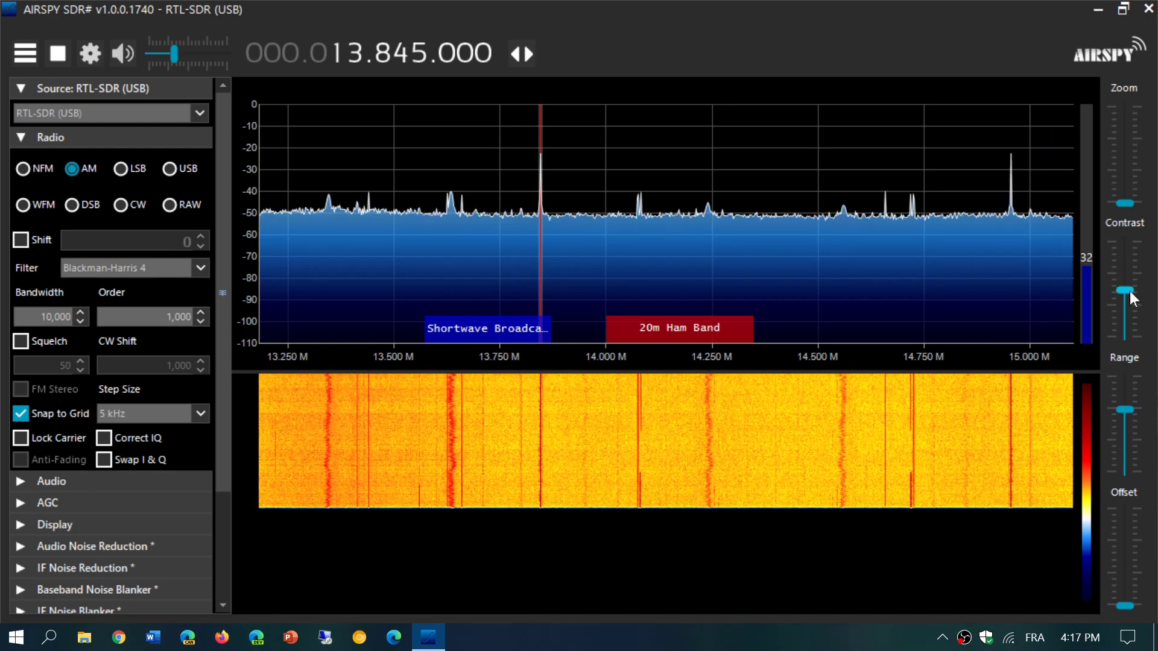
Step: Lower the waterfall contrast slightly and narrow the display range to 0 to -70 dB
left_click_drag(1129, 292, 1129, 310)
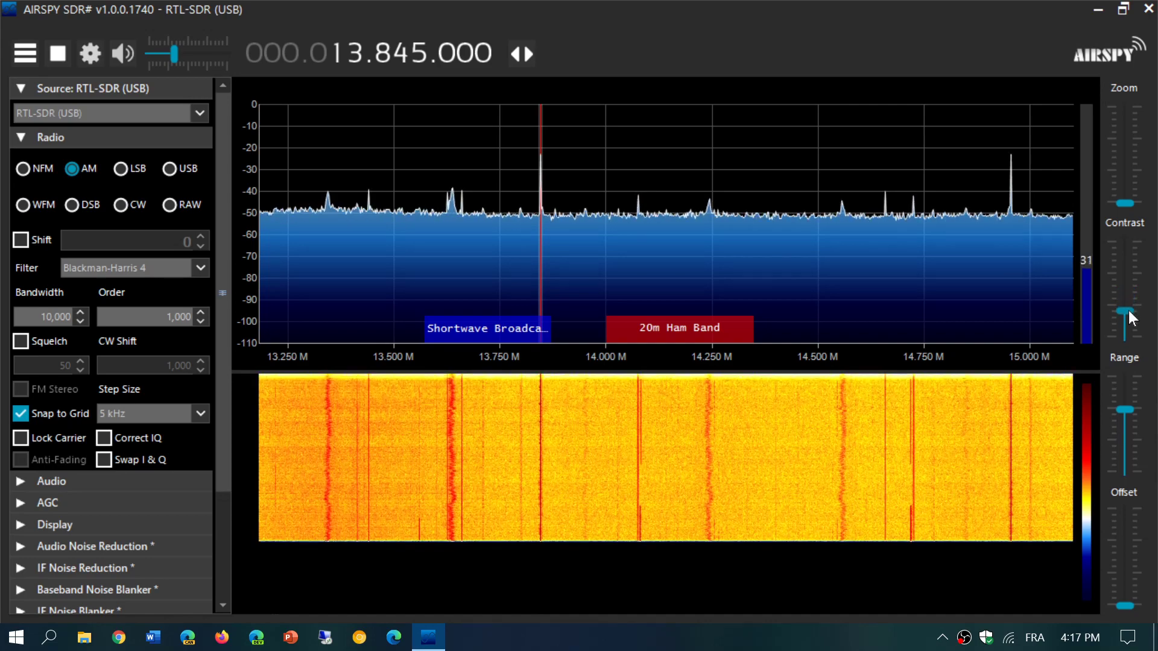
mouse_move(1128, 415)
left_mouse_down()
mouse_move(1126, 456)
mouse_move(1125, 435)
left_mouse_up()
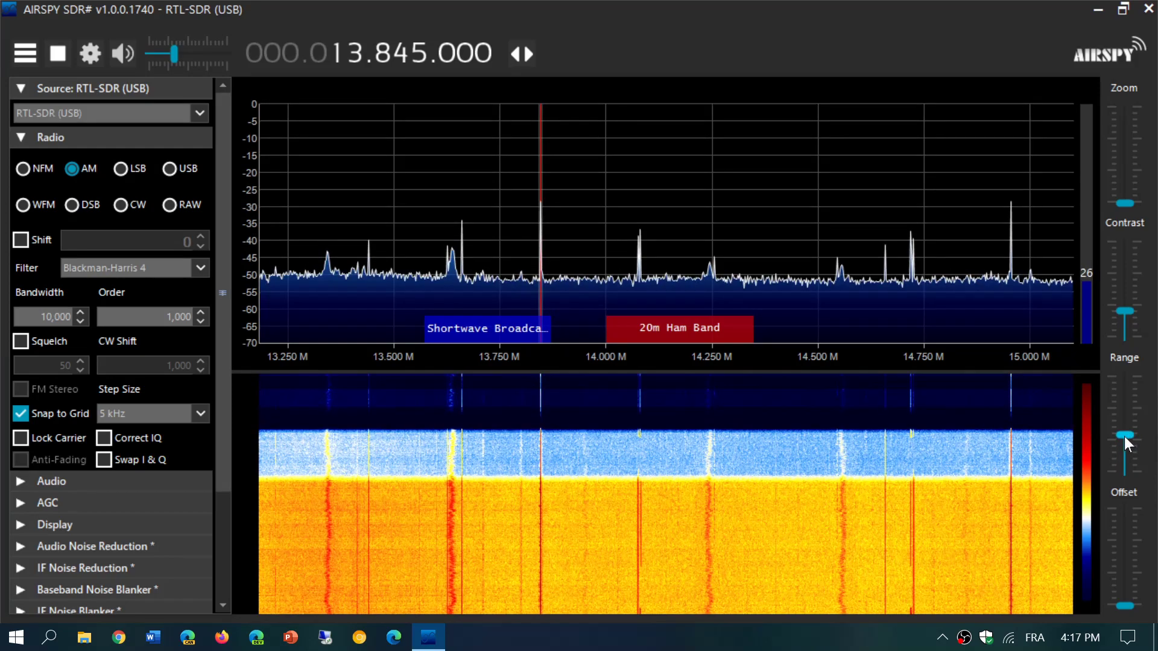